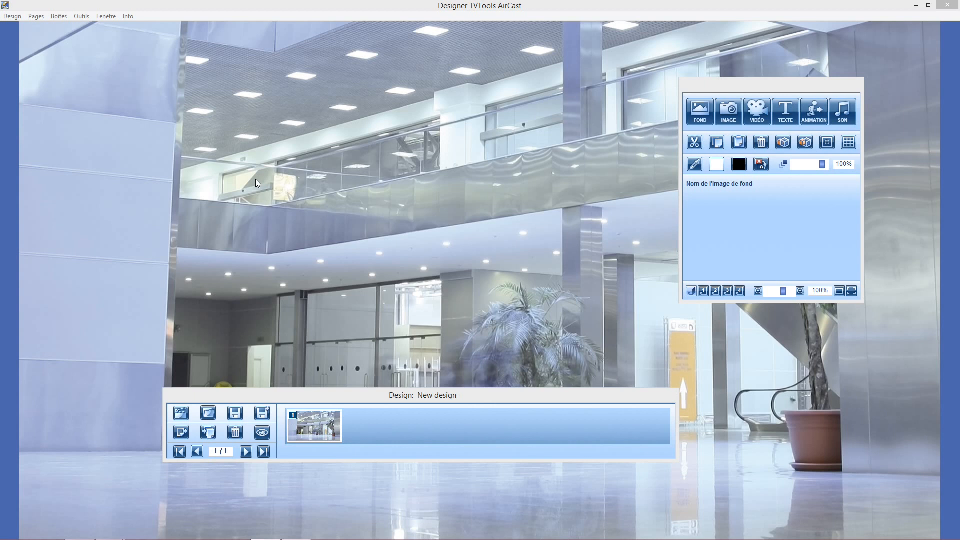
pyautogui.click(8, 18)
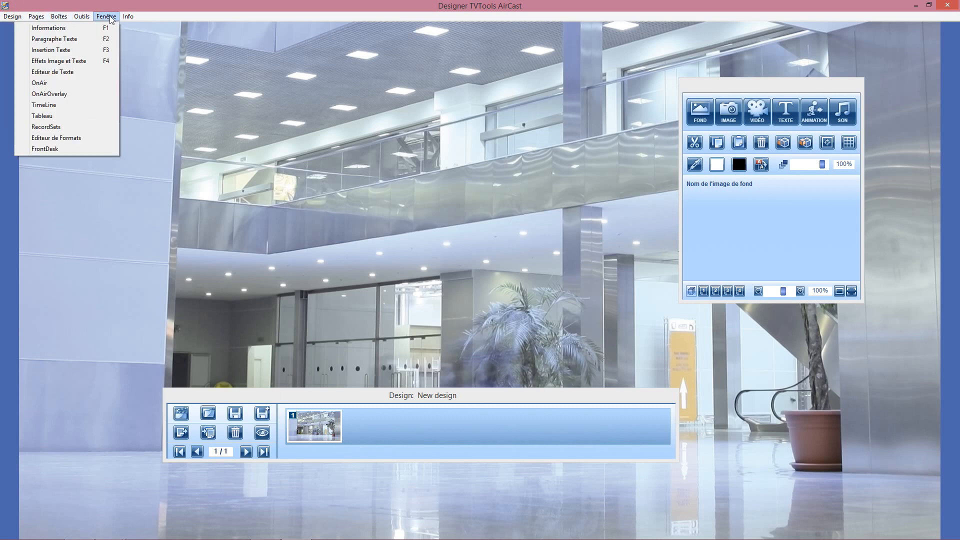
pyautogui.moveTo(128, 16)
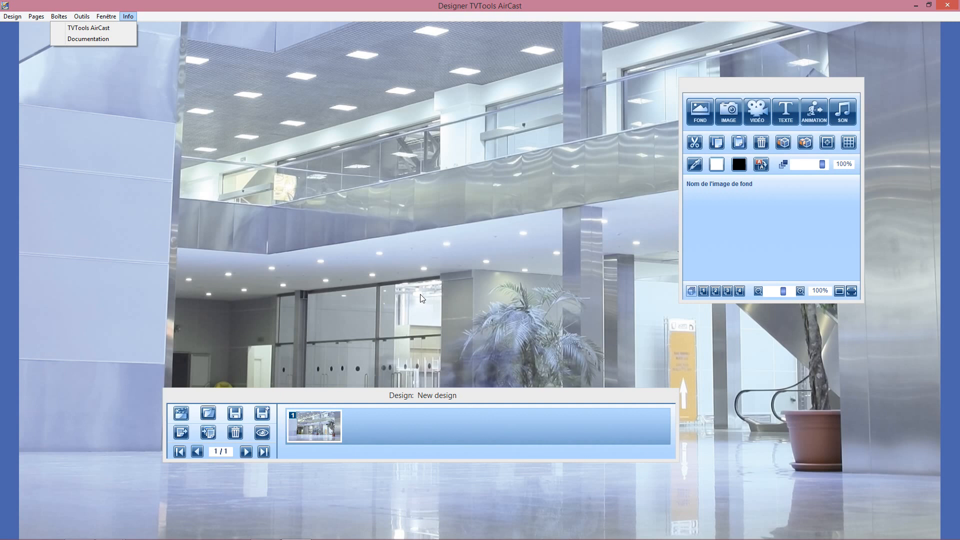
pyautogui.click(700, 86)
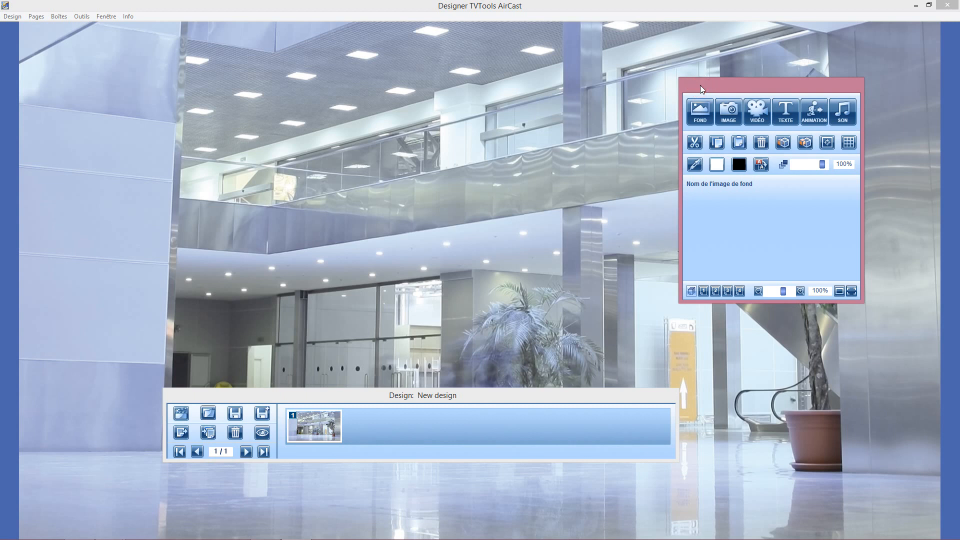
pyautogui.click(338, 399)
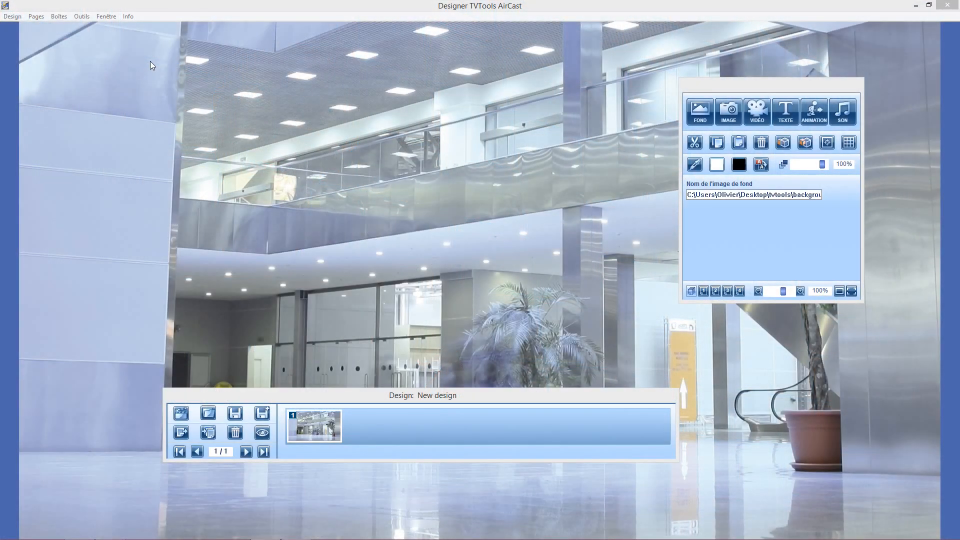
pyautogui.click(12, 16)
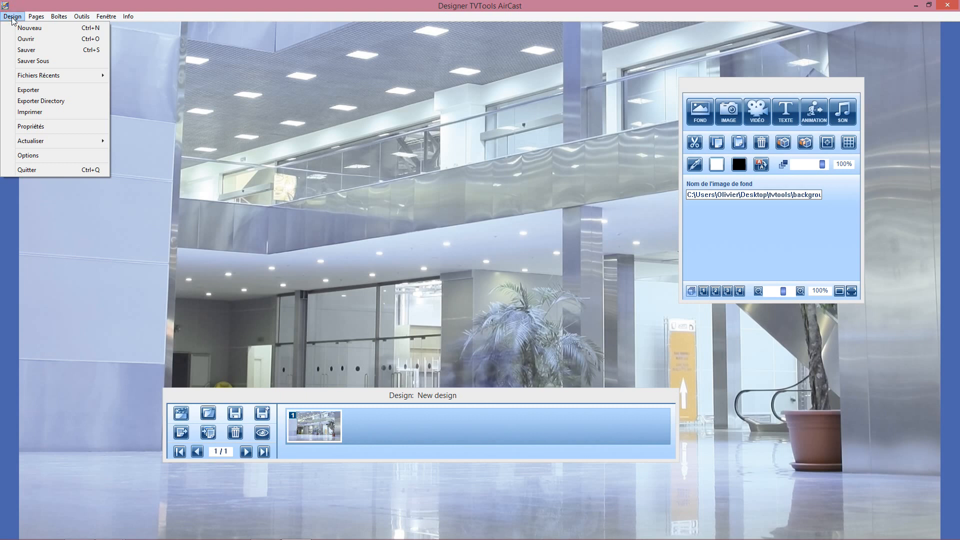
pyautogui.moveTo(32, 20)
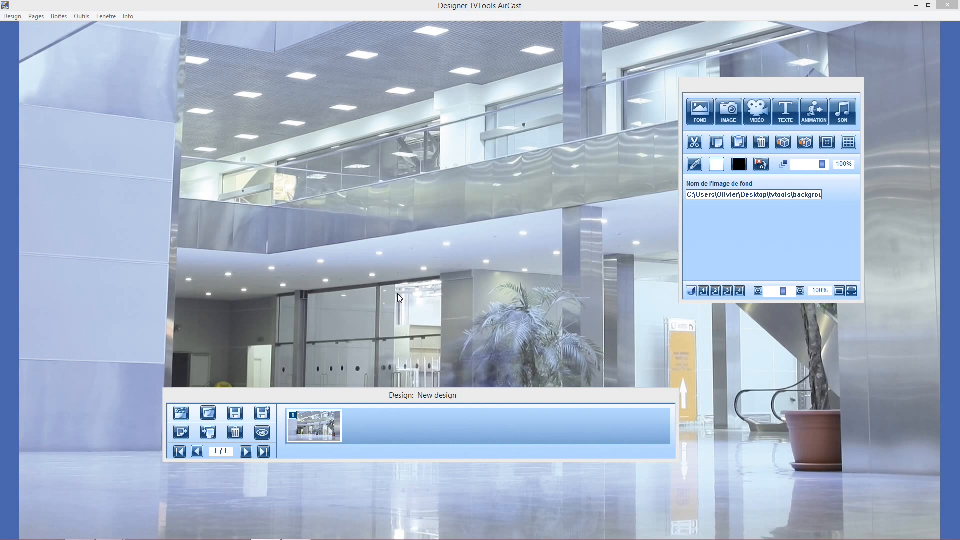
pyautogui.click(759, 290)
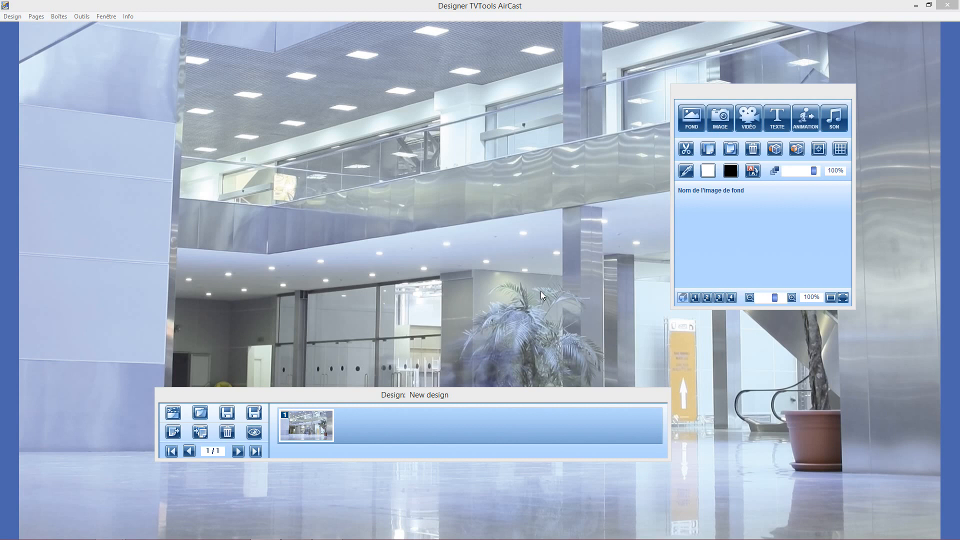
# Set the page background to the fond_0004 image from the tvt_demo folder.
pyautogui.click(694, 121)
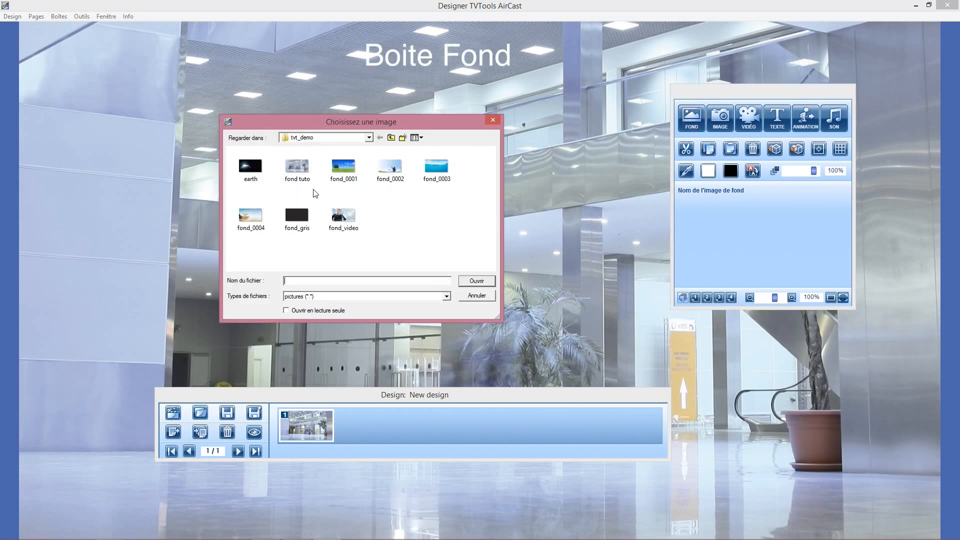
pyautogui.click(254, 218)
pyautogui.click(477, 281)
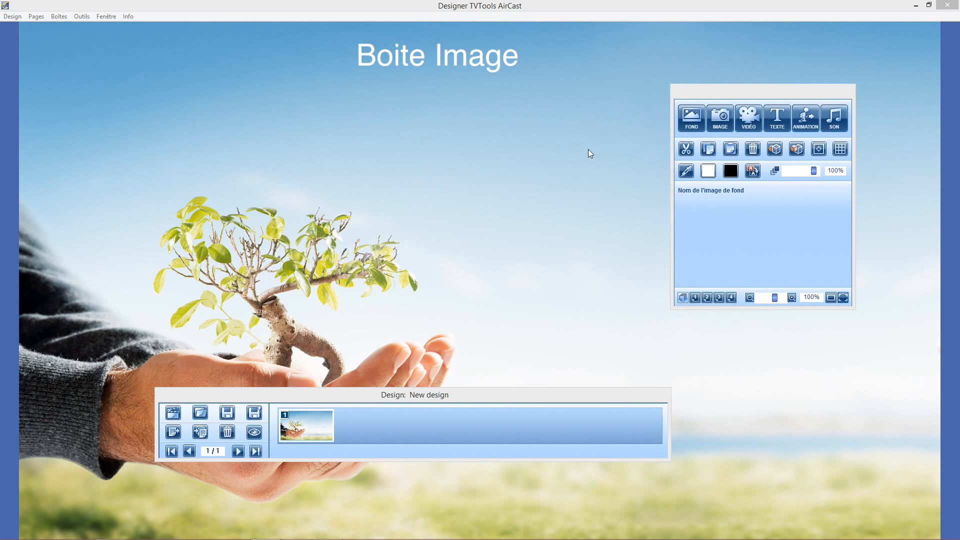
# Insert the A05 image from the TVT folder and place it over the small tree in the background.
pyautogui.click(726, 118)
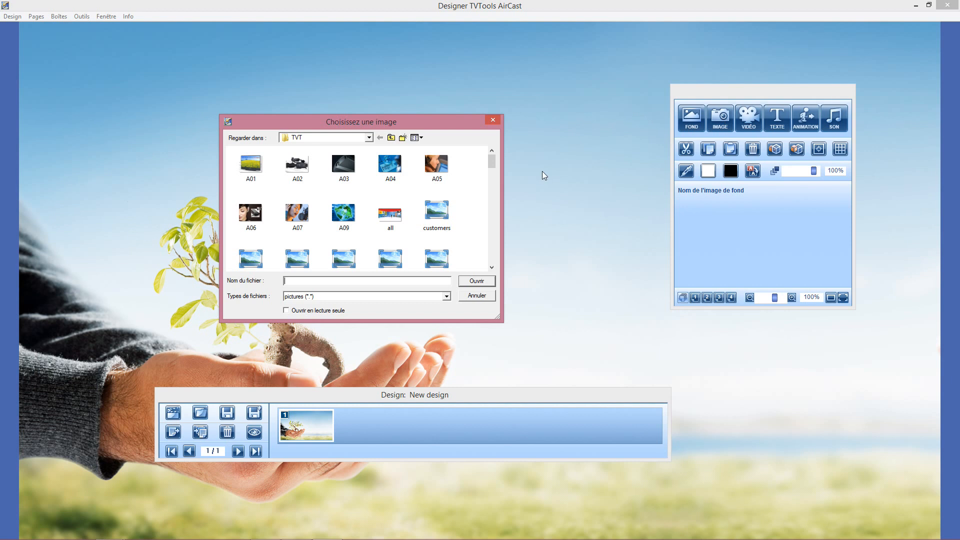
pyautogui.click(436, 166)
pyautogui.click(477, 280)
pyautogui.moveTo(178, 148); pyautogui.dragTo(281, 275)
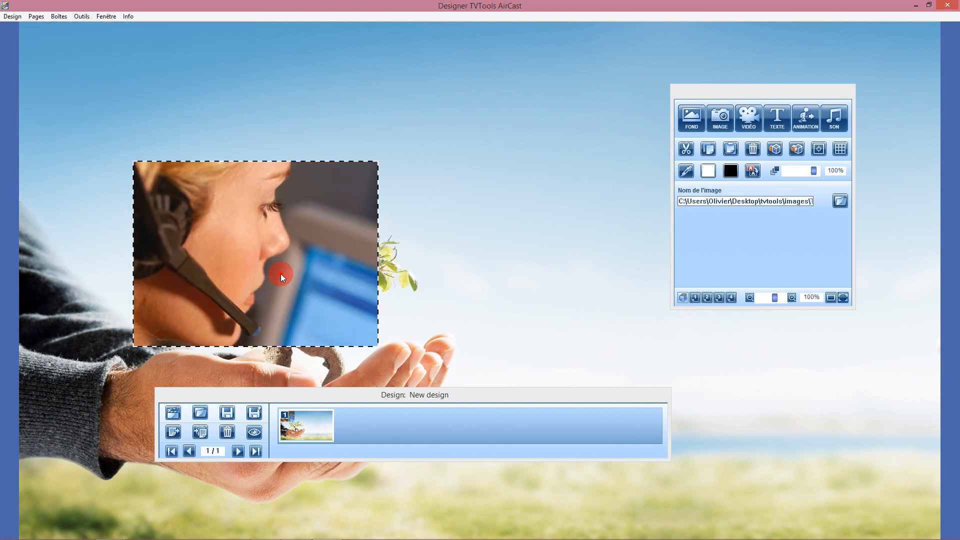
# Insert the A09 globe image from the TVT folder and place it on the page's lower right side.
pyautogui.click(721, 116)
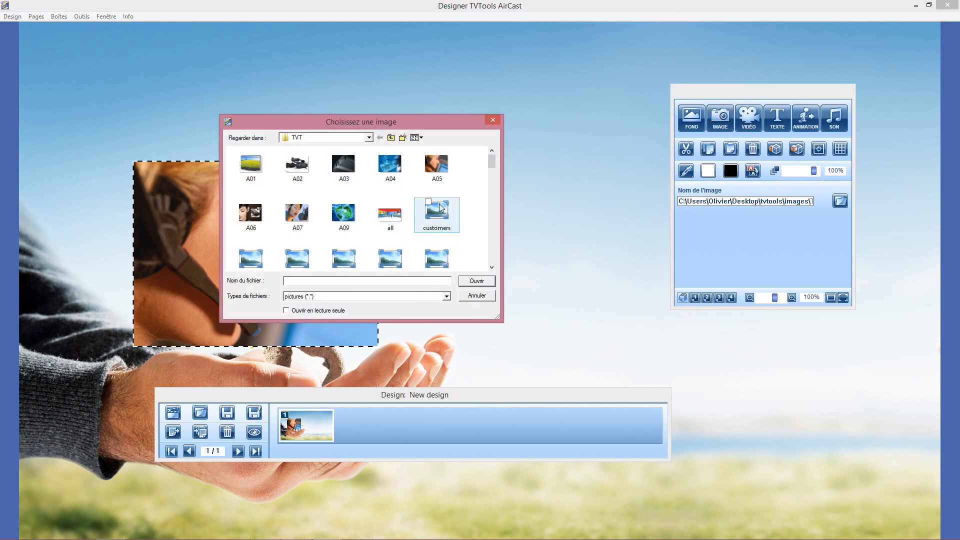
pyautogui.click(347, 215)
pyautogui.click(473, 287)
pyautogui.moveTo(182, 135); pyautogui.dragTo(649, 387)
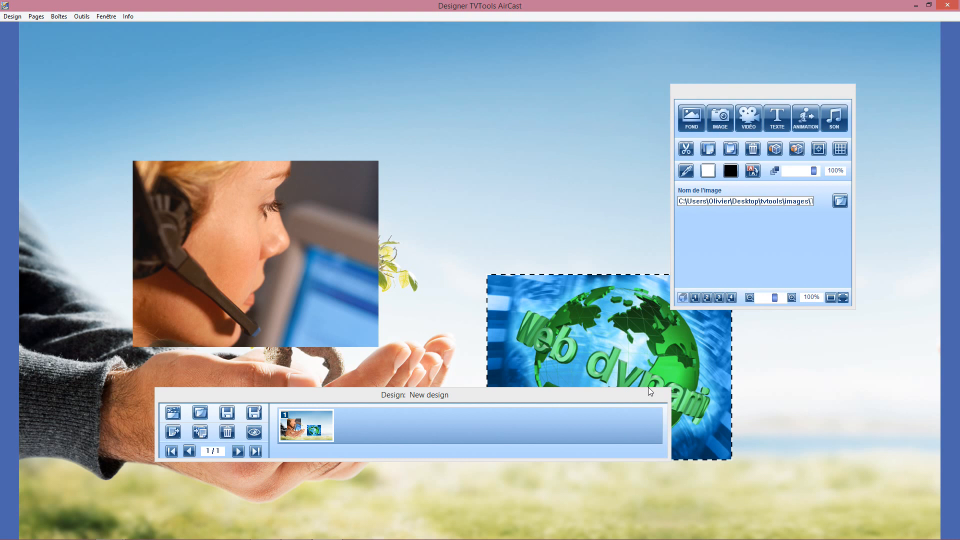
pyautogui.click(563, 209)
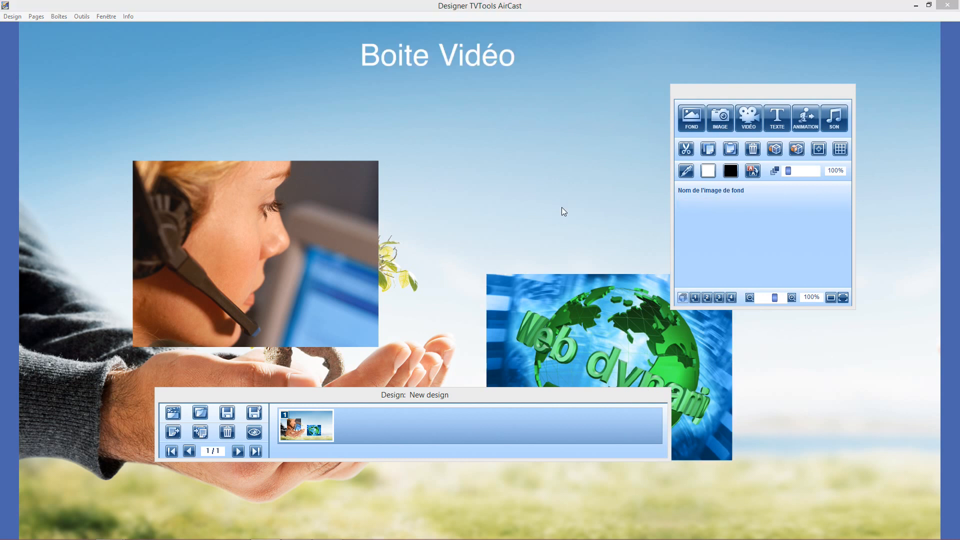
# Insert the video tv_tools_demo_4_pointsTV.mp4 with its default settings and place its box over the upper part of the headset photo.
pyautogui.click(750, 116)
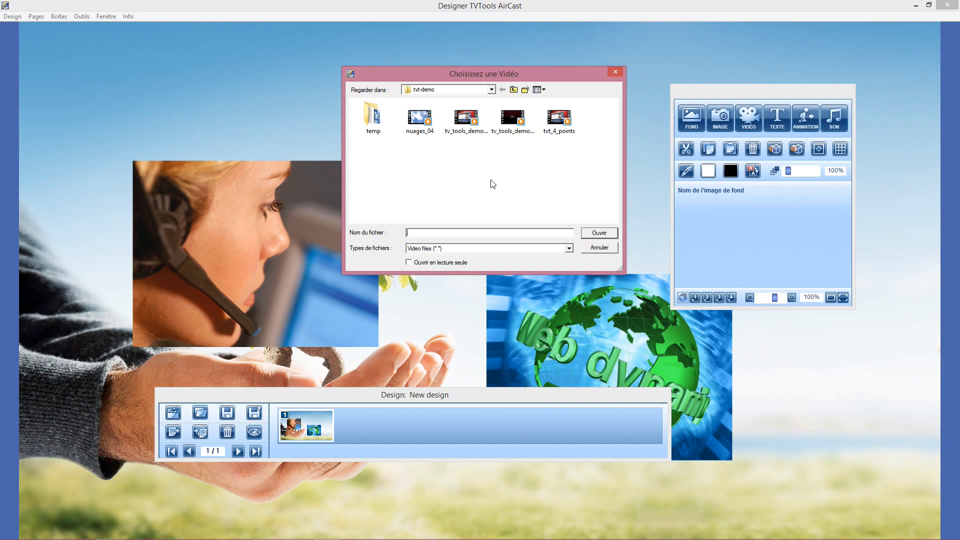
pyautogui.click(531, 133)
pyautogui.click(586, 233)
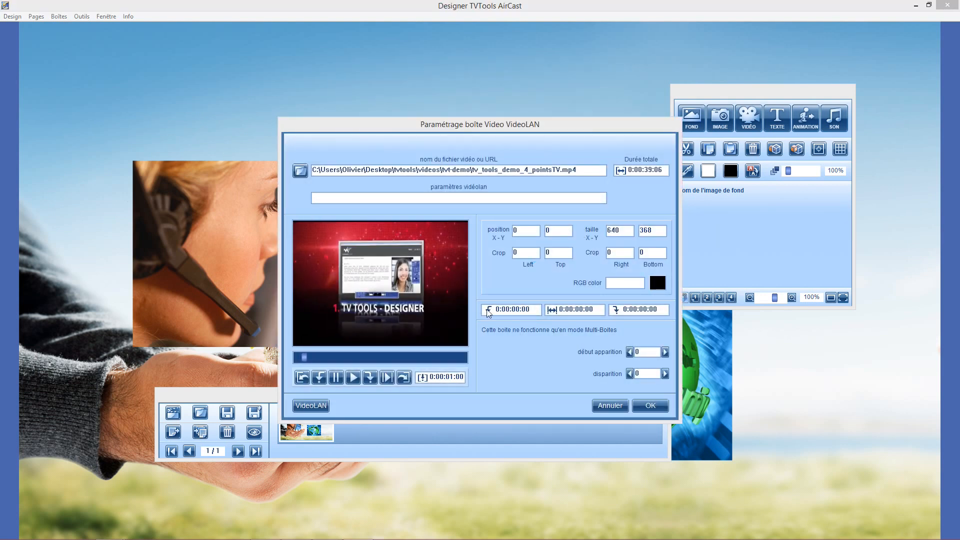
pyautogui.click(650, 408)
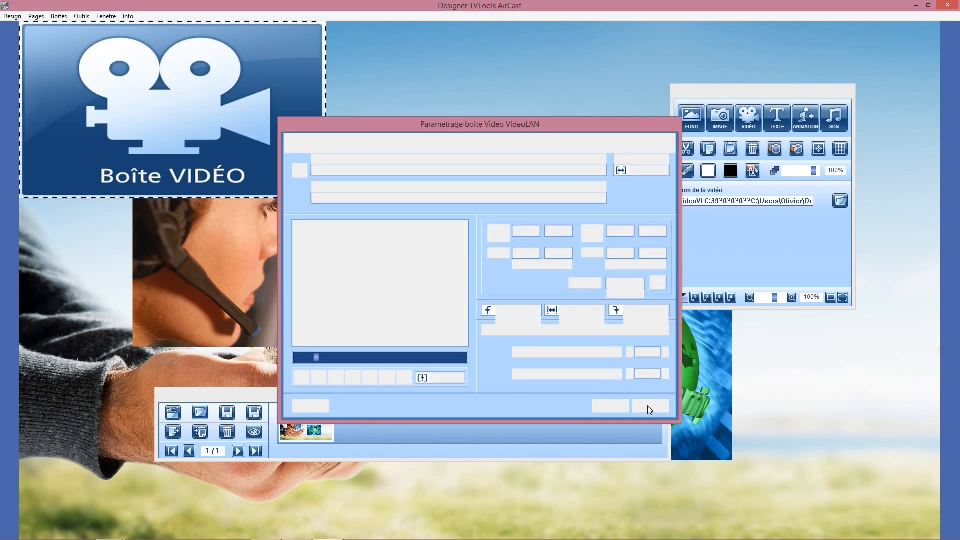
pyautogui.moveTo(200, 147); pyautogui.dragTo(250, 217)
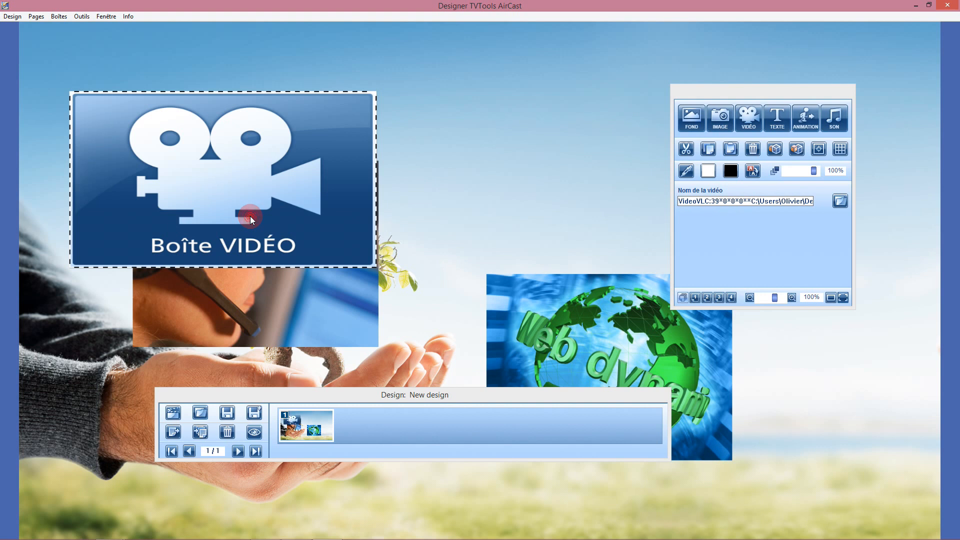
pyautogui.click(615, 302)
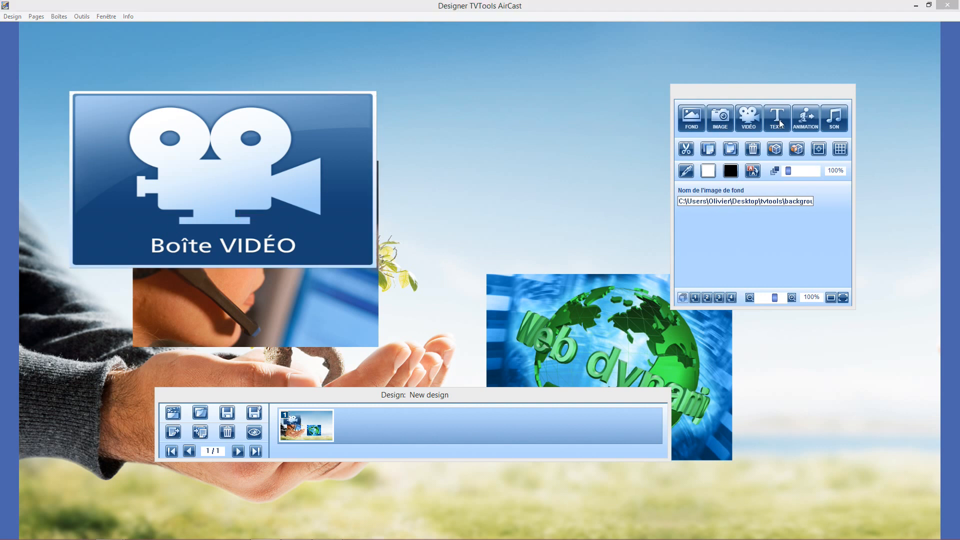
# Add a text box to the page and replace its placeholder with "MA BOITE TEXTE".
pyautogui.click(781, 124)
pyautogui.click(781, 124)
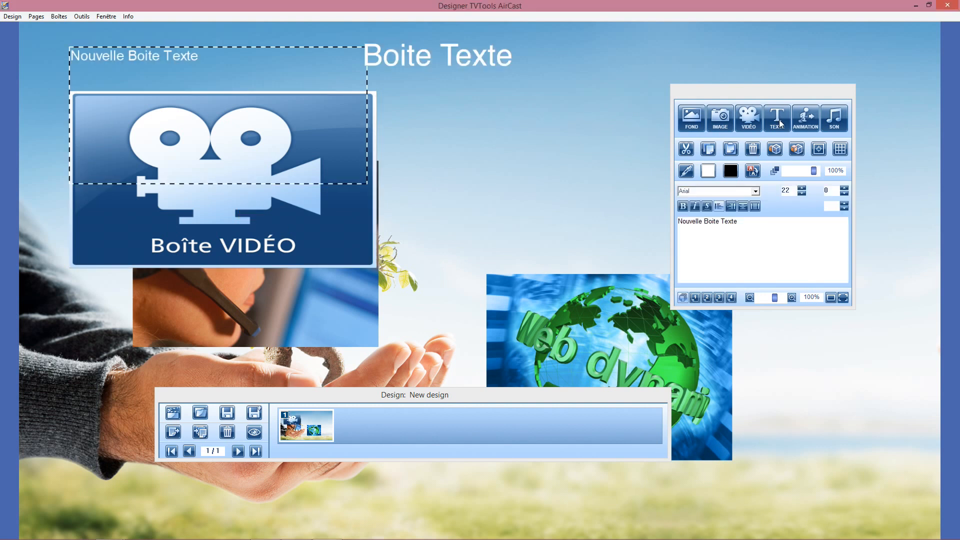
pyautogui.doubleClick(113, 68)
pyautogui.write('MA ')
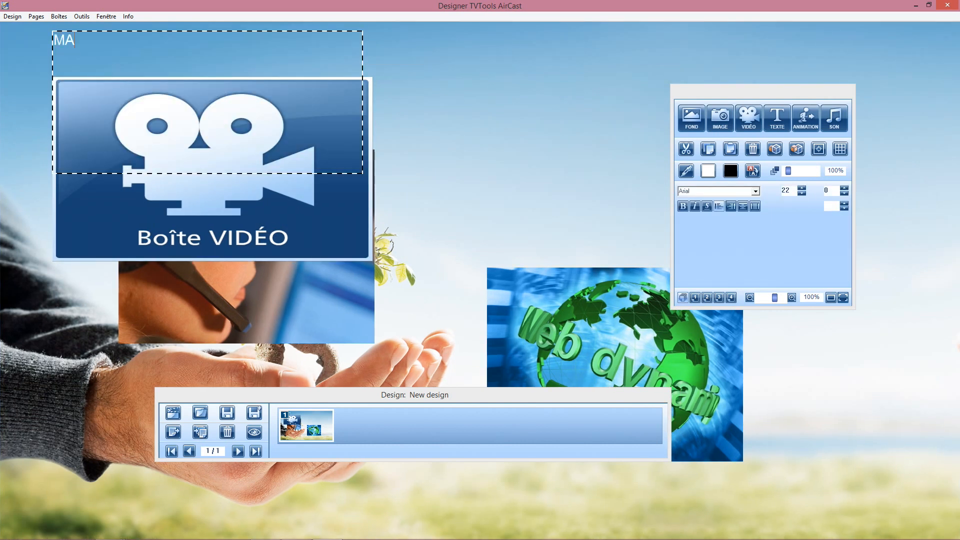
pyautogui.write('BOITE TEXTE')
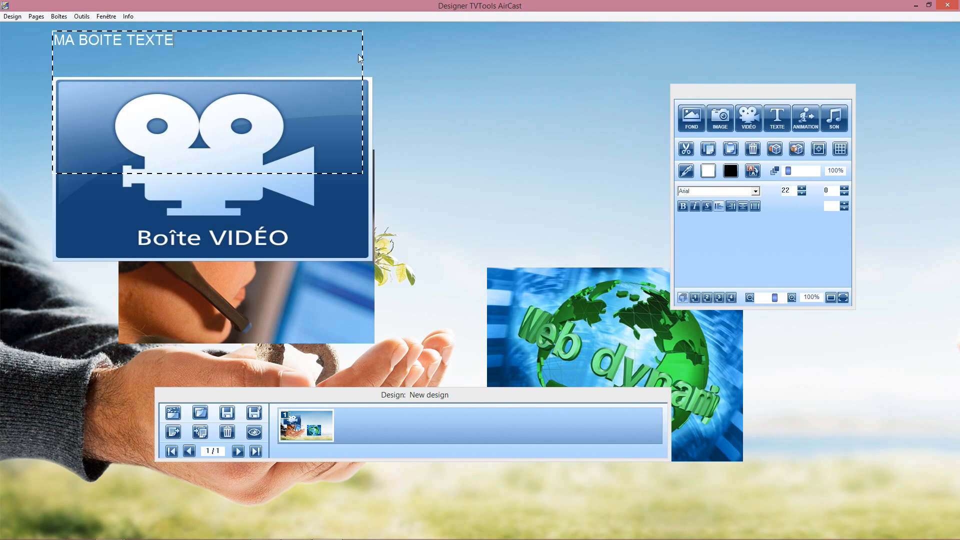
pyautogui.click(425, 88)
# Move the text box beside the video box, above the globe image.
pyautogui.click(156, 85)
pyautogui.moveTo(163, 86); pyautogui.dragTo(476, 210)
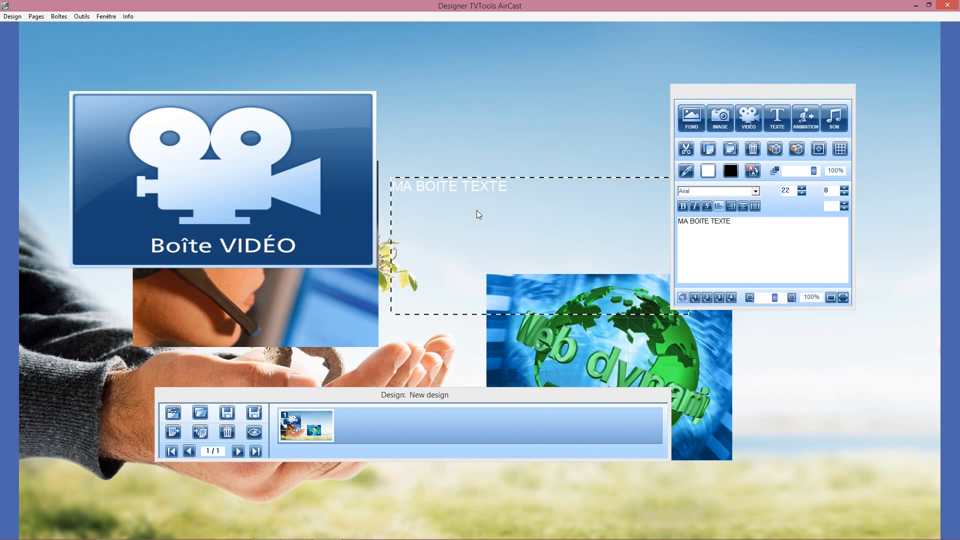
pyautogui.click(769, 373)
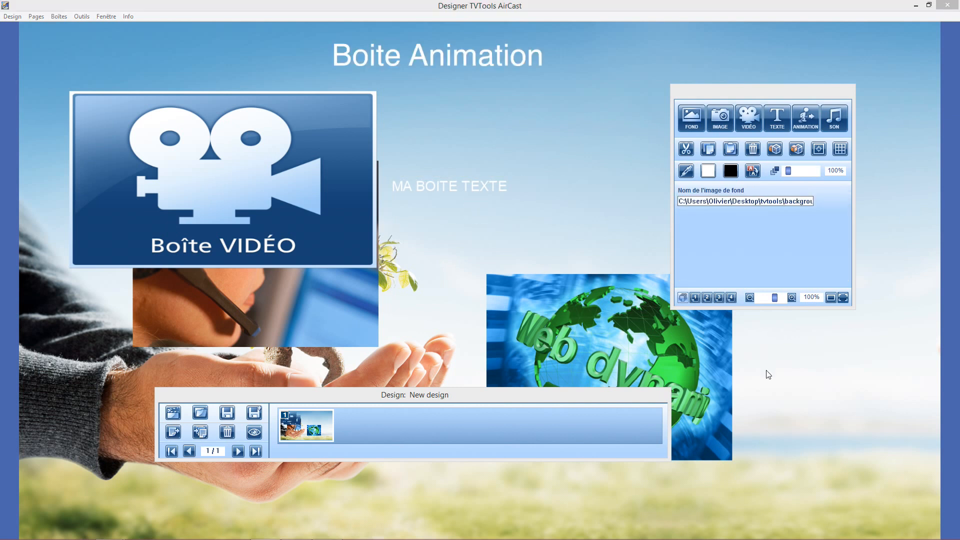
# Insert the Flash animation 1.swf with its default settings and place its box below the video box.
pyautogui.click(805, 123)
pyautogui.click(373, 116)
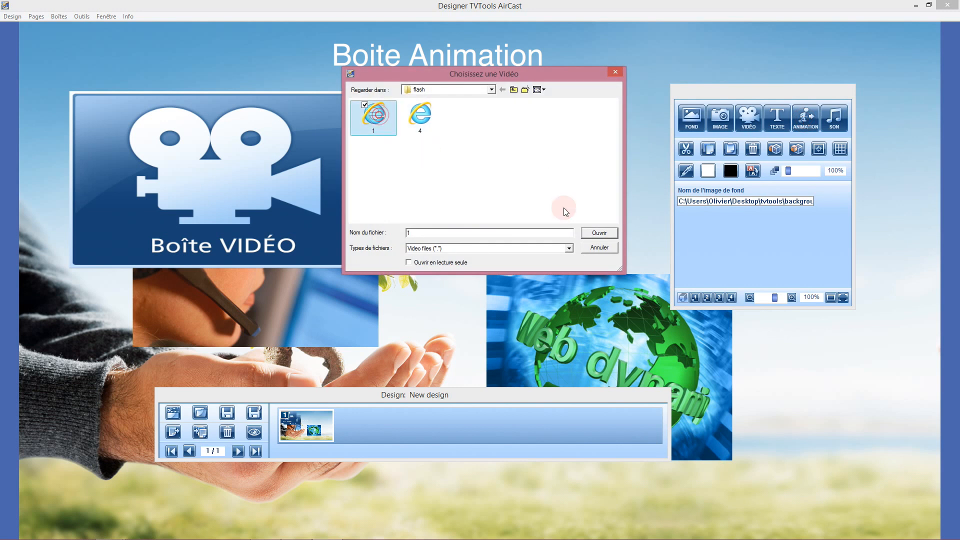
pyautogui.click(599, 232)
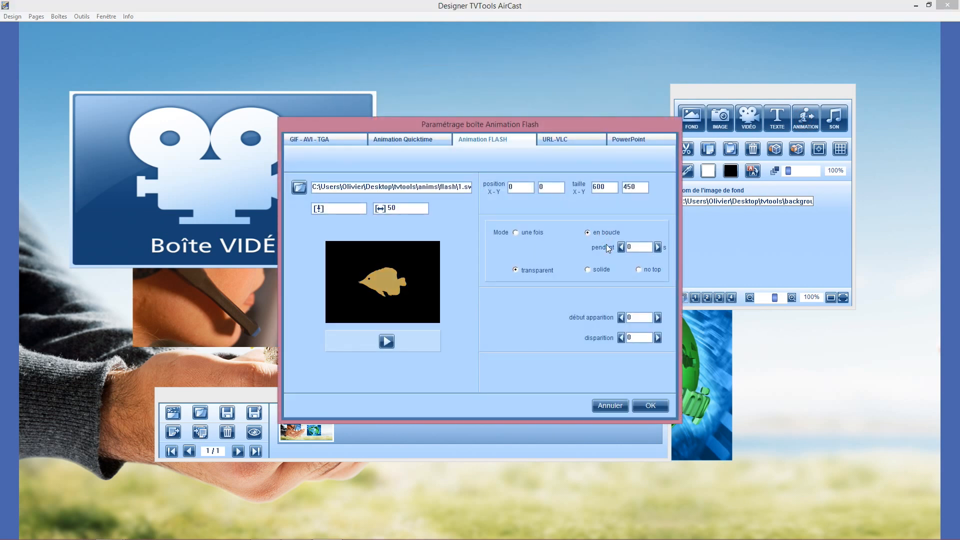
pyautogui.click(650, 405)
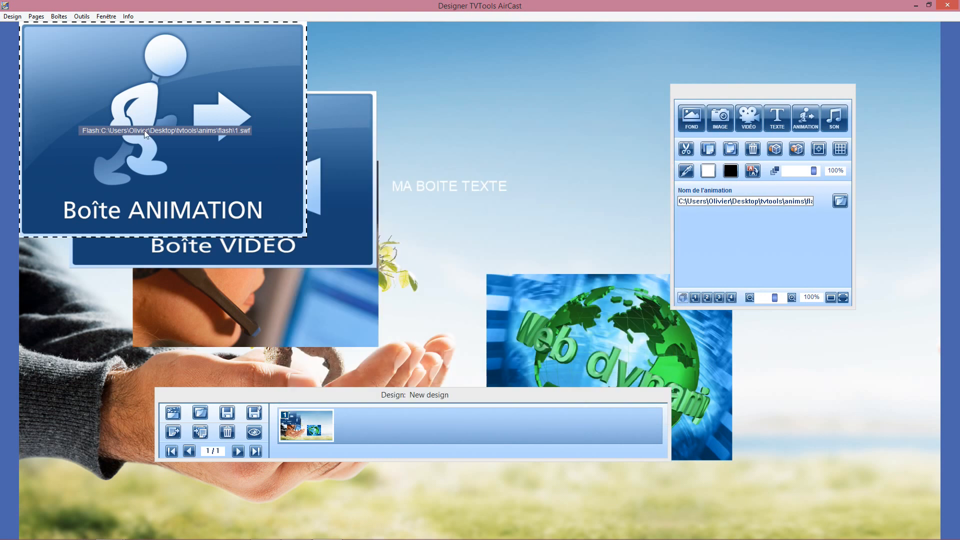
pyautogui.moveTo(140, 115); pyautogui.dragTo(186, 409)
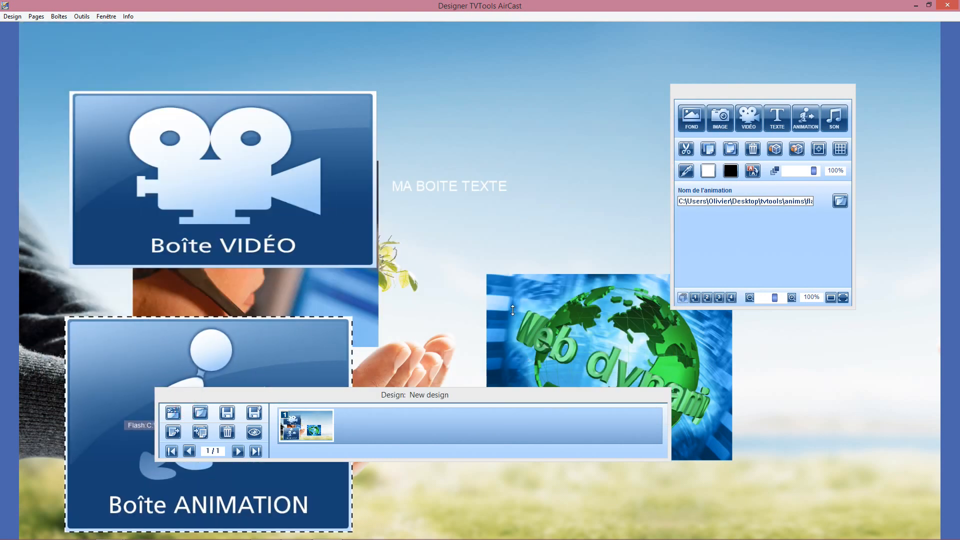
# Add a sound box using a file from the sounds folder and place it in the page's lower right corner.
pyautogui.click(840, 119)
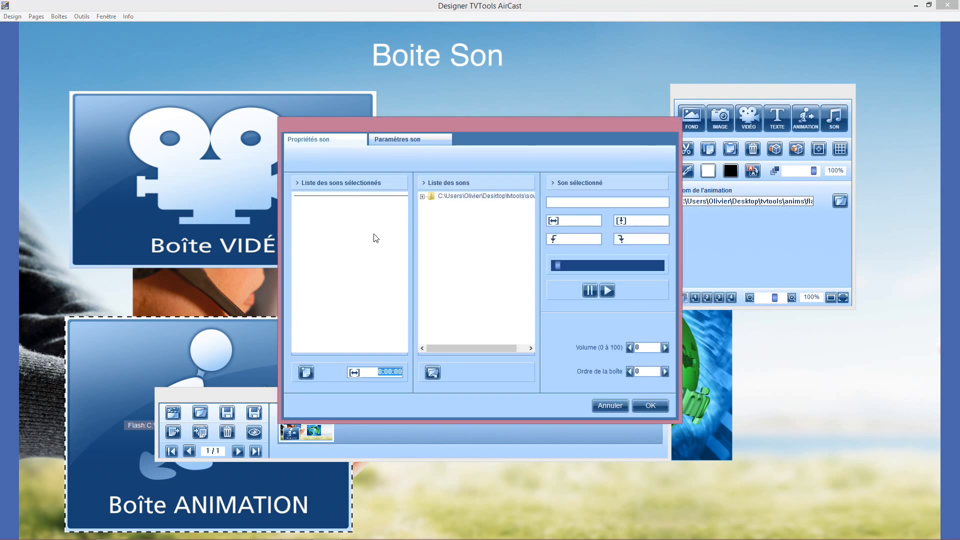
pyautogui.click(422, 196)
pyautogui.click(459, 231)
pyautogui.click(662, 410)
pyautogui.moveTo(200, 140)
pyautogui.mouseDown()
pyautogui.moveTo(749, 472)
pyautogui.moveTo(815, 456)
pyautogui.mouseUp()
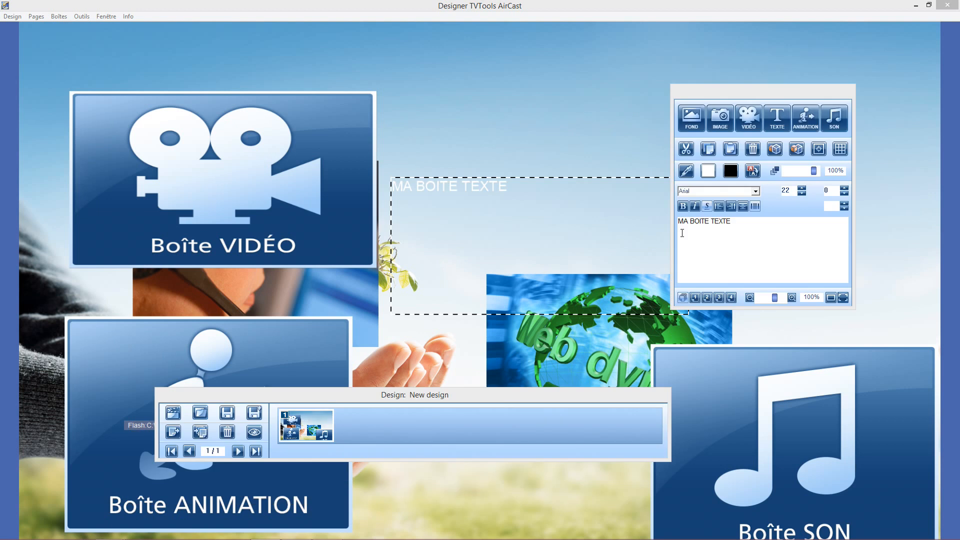
# Set the text box's text colour to brown and its background colour to light grey.
pyautogui.click(709, 171)
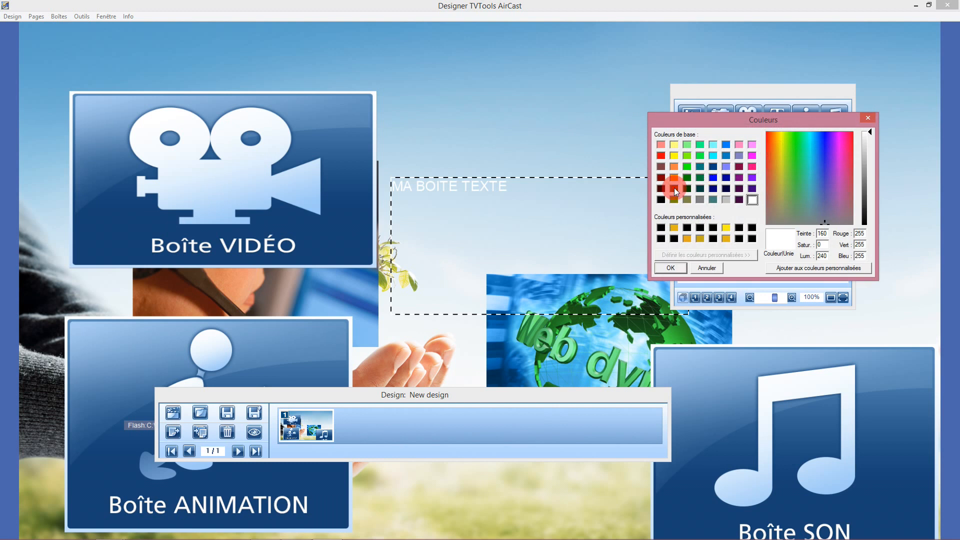
pyautogui.click(675, 192)
pyautogui.click(671, 268)
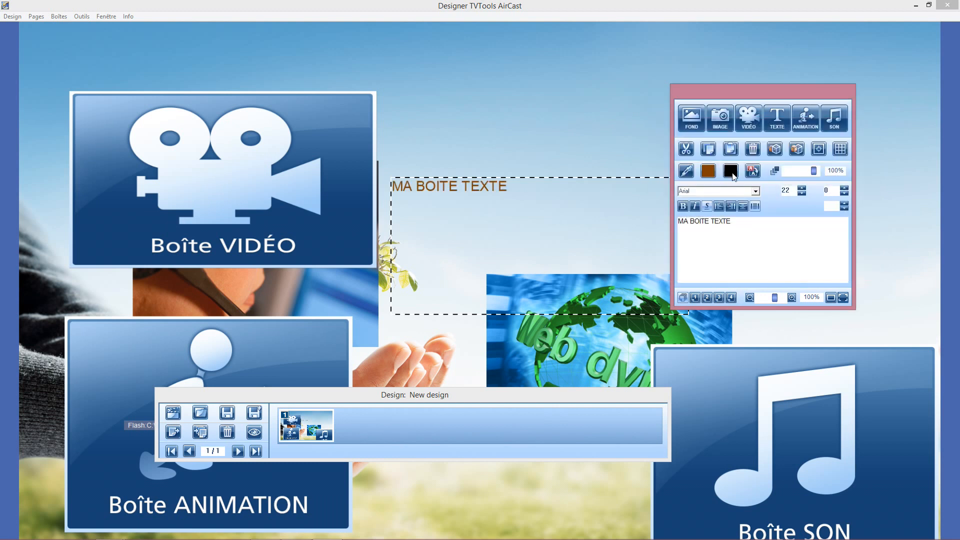
pyautogui.click(733, 172)
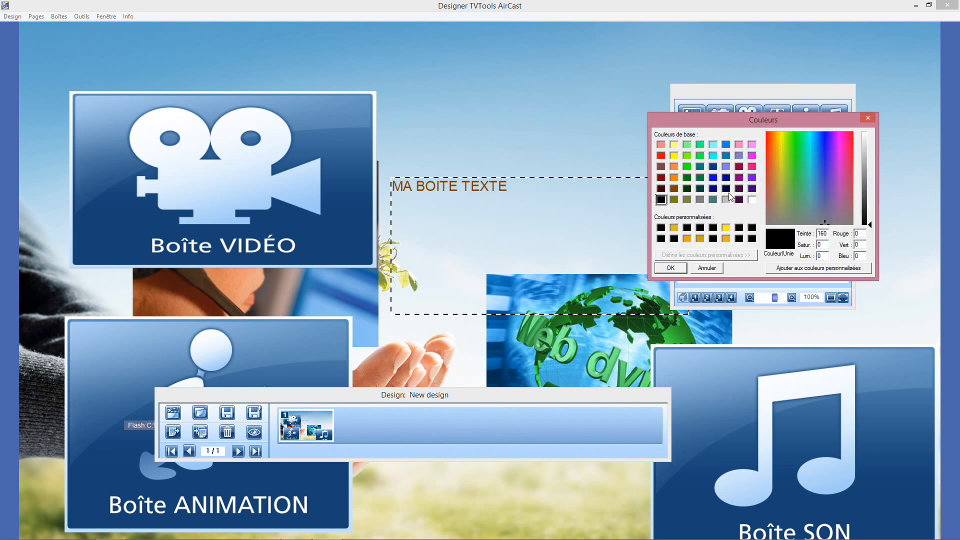
pyautogui.click(728, 200)
pyautogui.click(671, 268)
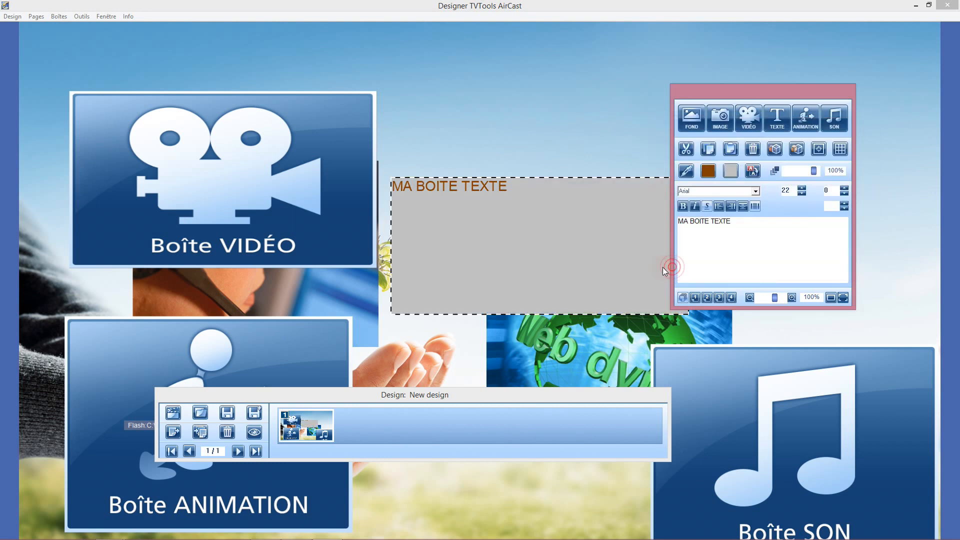
# Set the font of the MA BOITE TEXTE text box to Arial Black, keeping its opacity at 100%.
pyautogui.moveTo(815, 170)
pyautogui.mouseDown()
pyautogui.moveTo(788, 170)
pyautogui.moveTo(823, 171)
pyautogui.mouseUp()
pyautogui.click(756, 192)
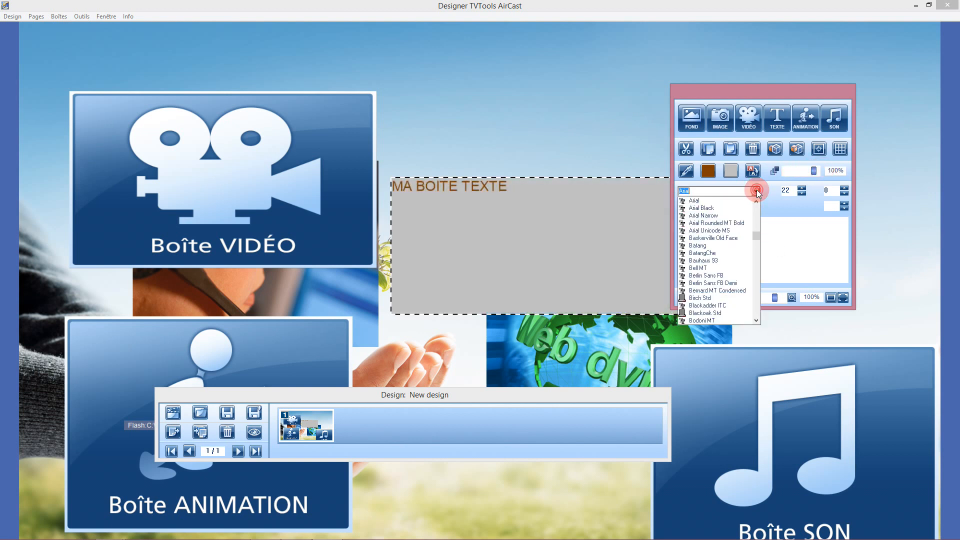
pyautogui.click(700, 209)
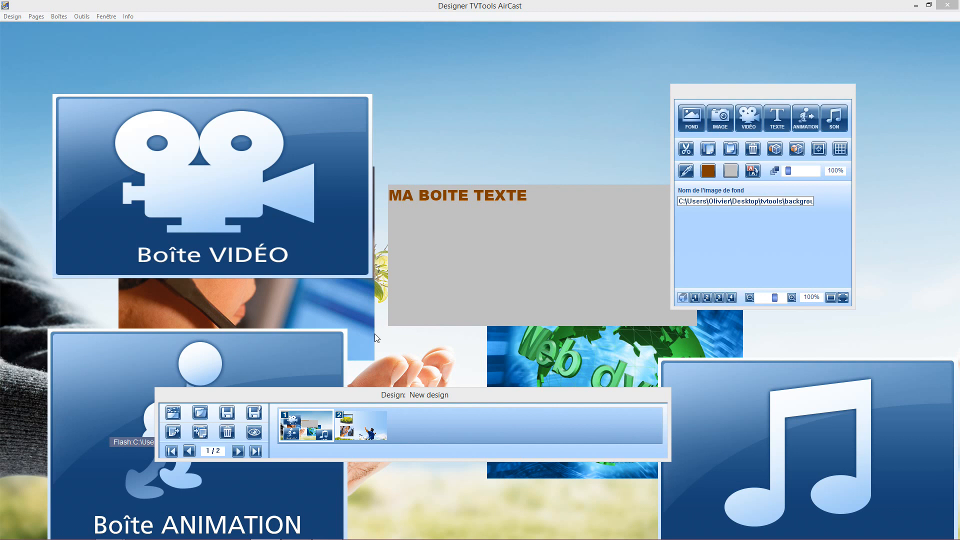
# Display page 2 of the design from its thumbnail, and return to page 1.
pyautogui.click(363, 426)
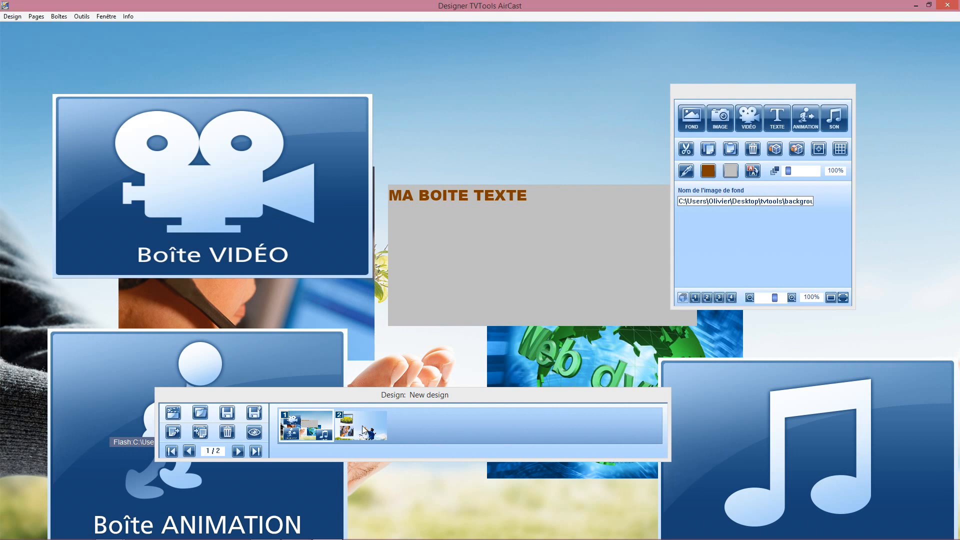
pyautogui.click(364, 430)
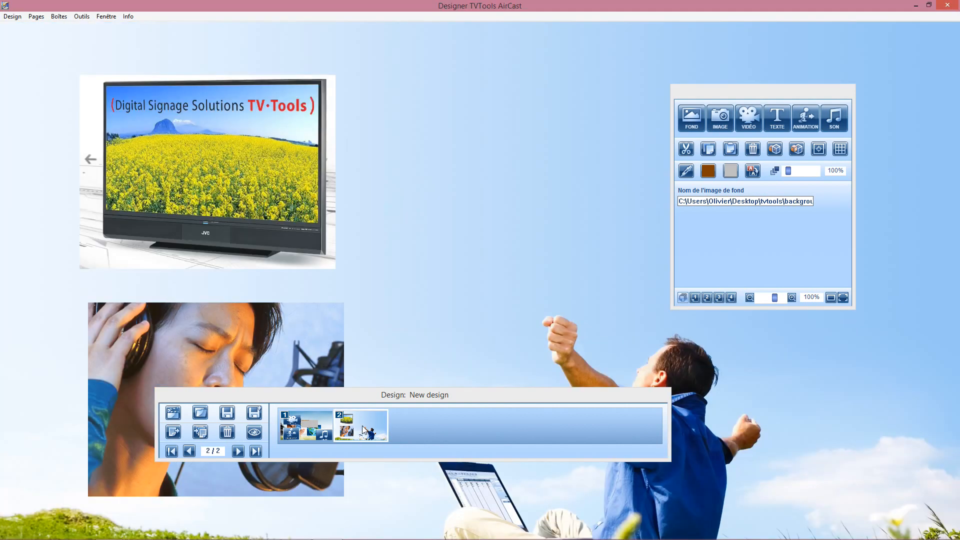
pyautogui.click(308, 425)
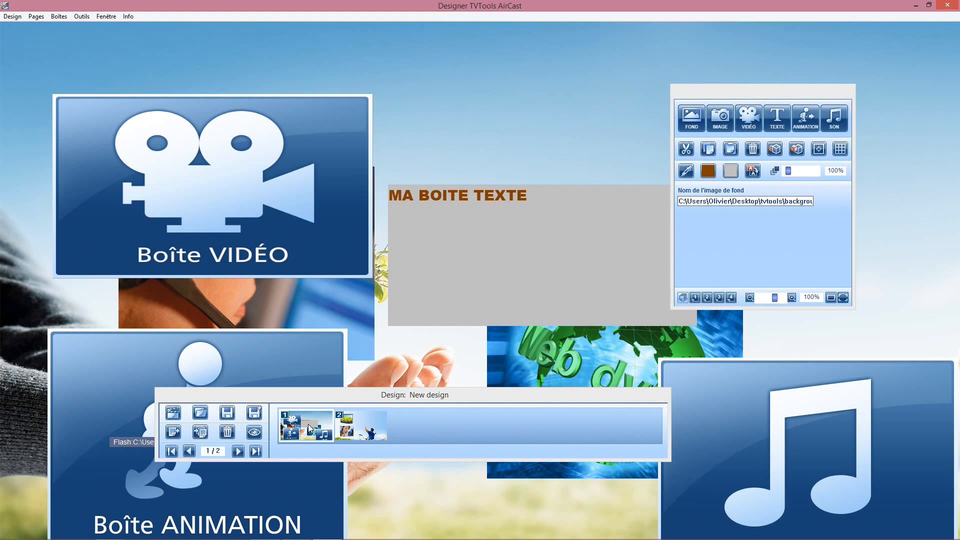
# Preview page 1 with its video and animation playing, and exit the preview.
pyautogui.click(317, 398)
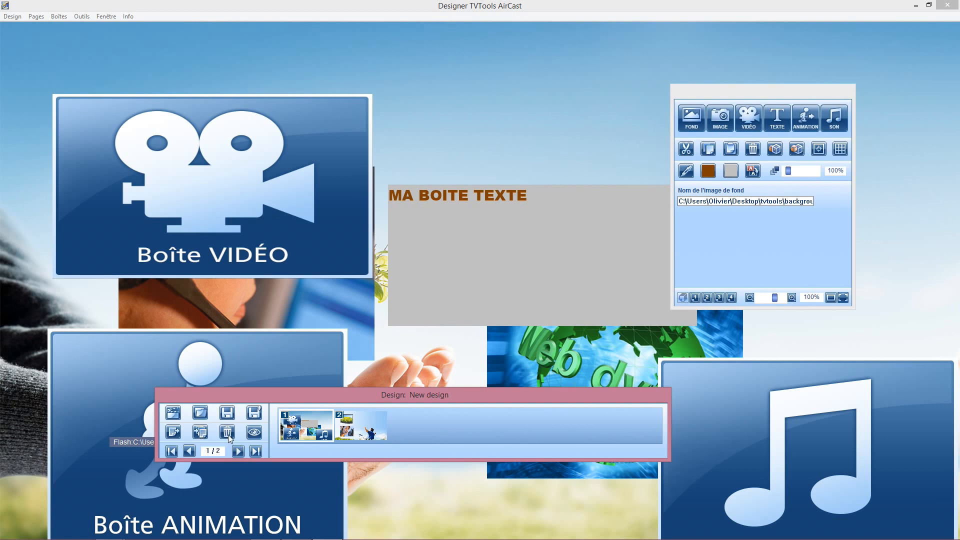
pyautogui.click(254, 434)
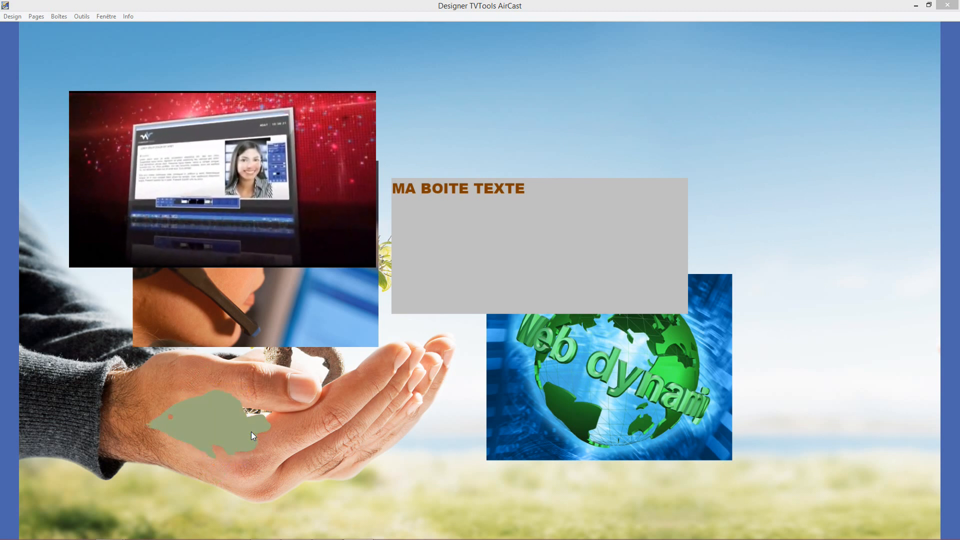
pyautogui.press('Escape')
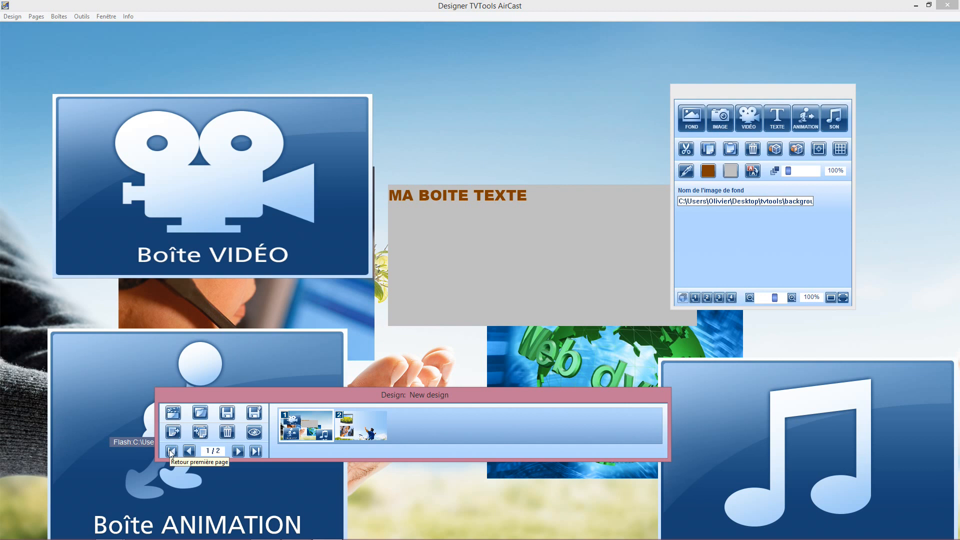
# Browse the design's pages by going to the last page, back to the previous one and forward to the next.
pyautogui.click(256, 452)
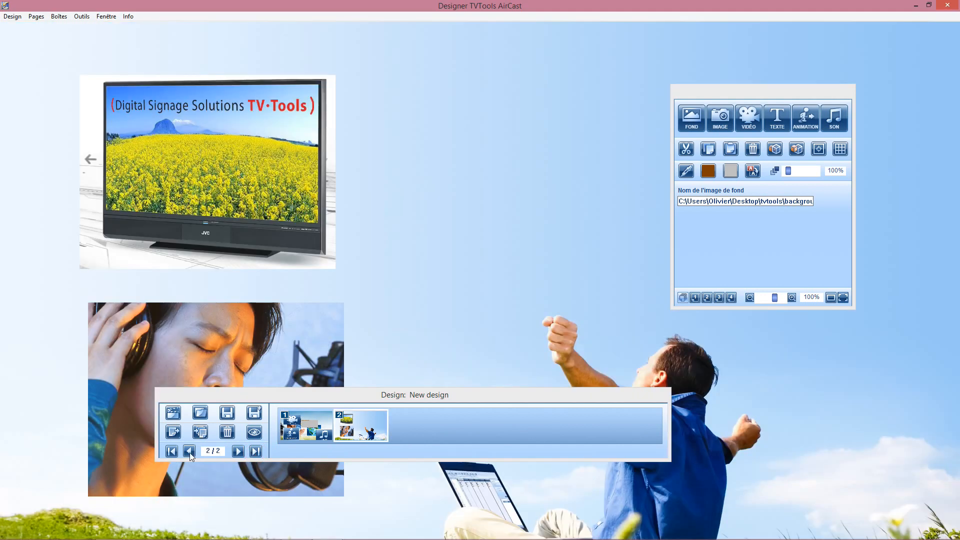
pyautogui.click(195, 394)
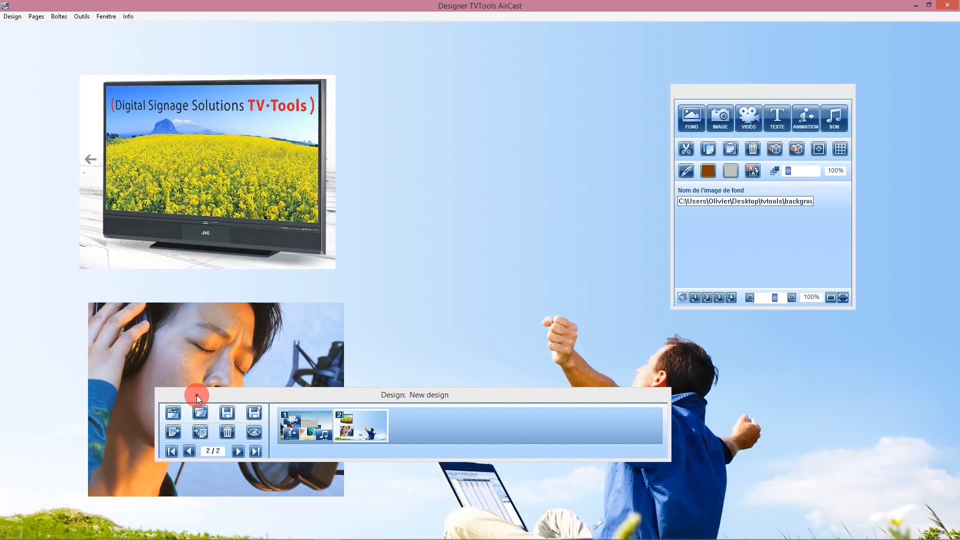
pyautogui.click(189, 452)
pyautogui.click(237, 451)
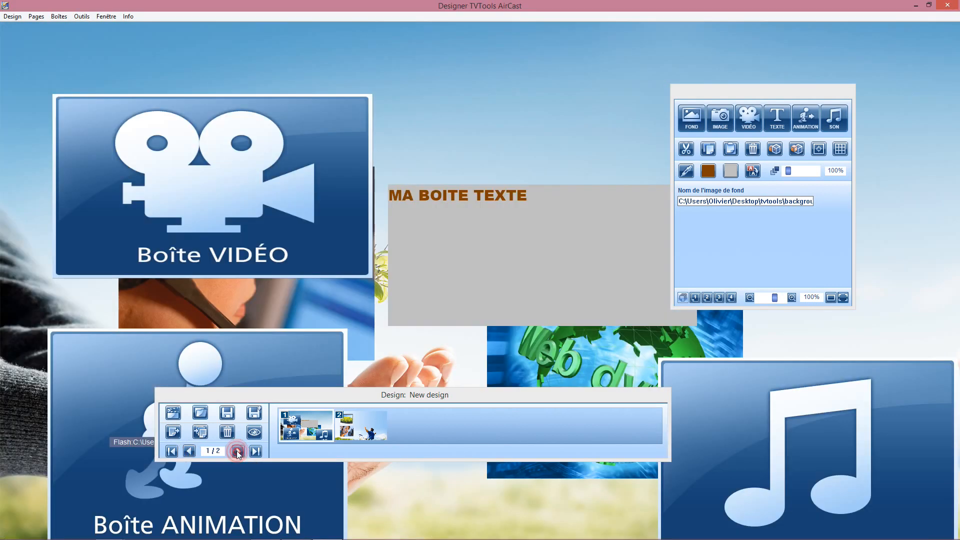